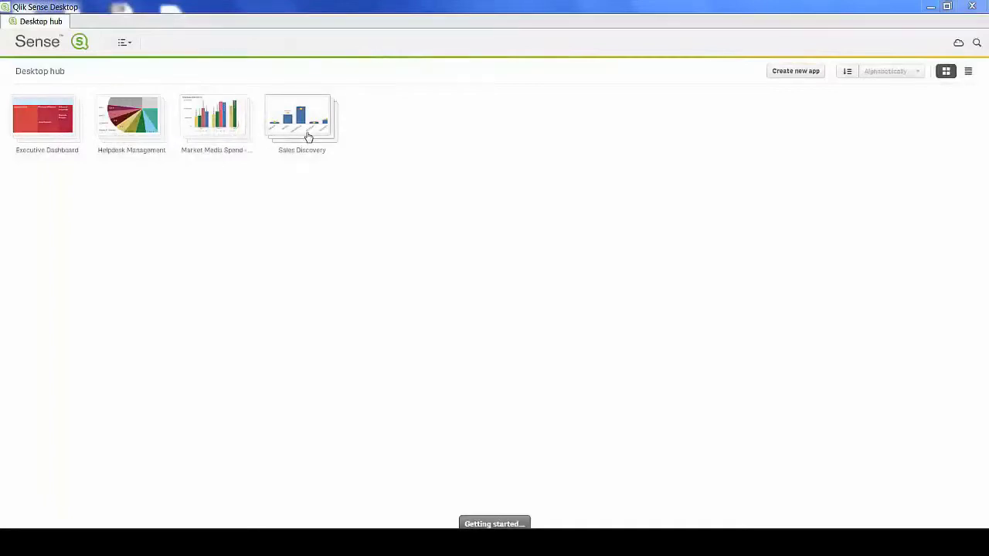
Open the Market Media Spend app and look over its bookmarks and stories.
left_click(207, 123)
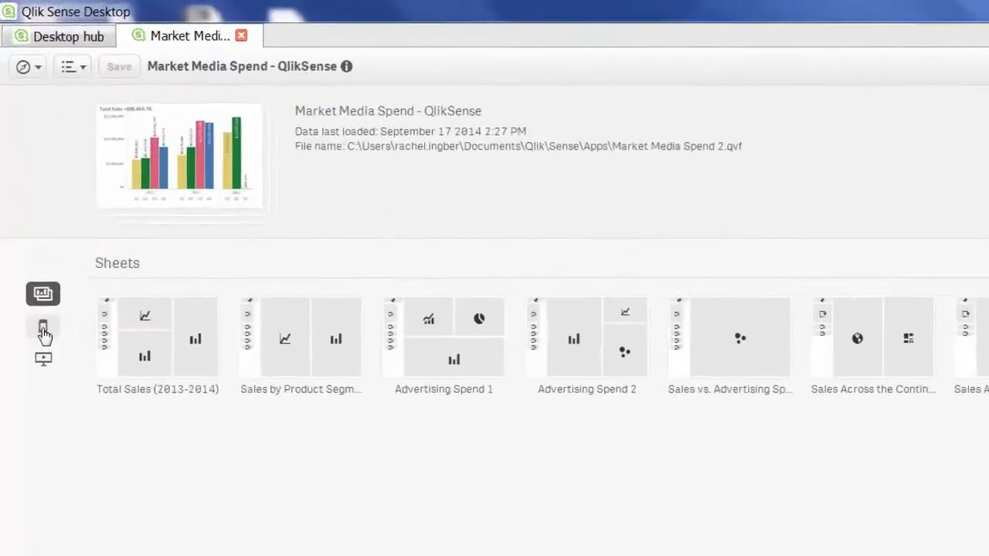
left_click(25, 195)
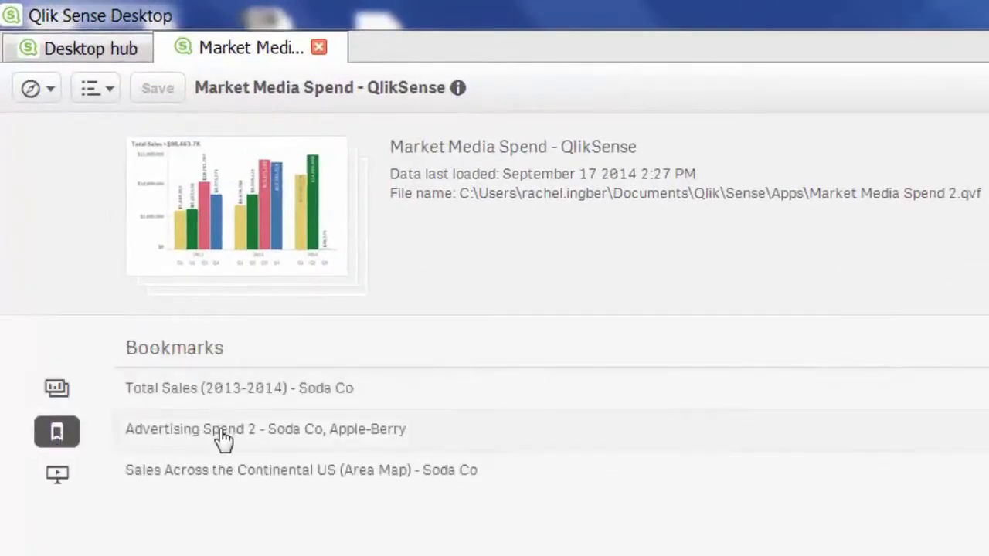
left_click(58, 477)
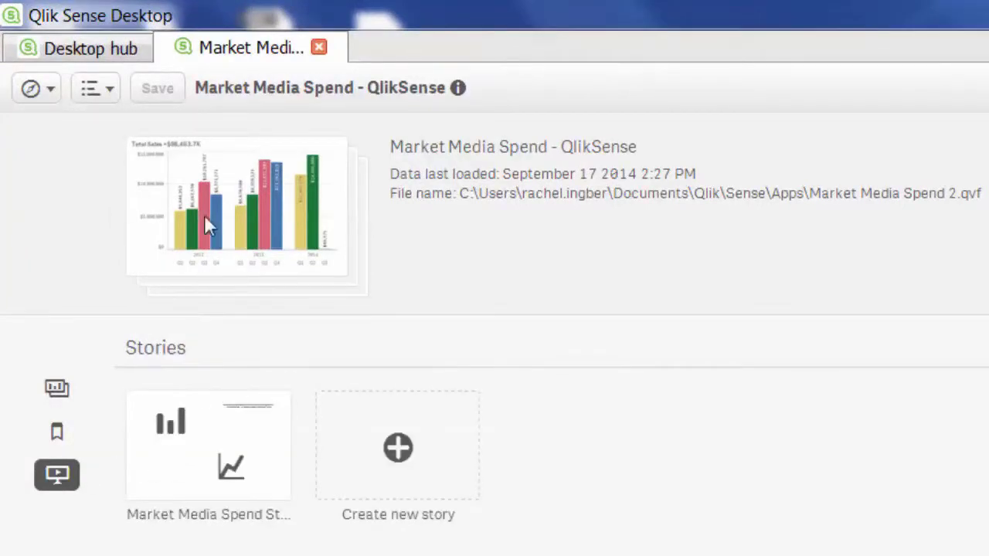
Browse the top menus, then return to the app's sheet list.
left_click(106, 98)
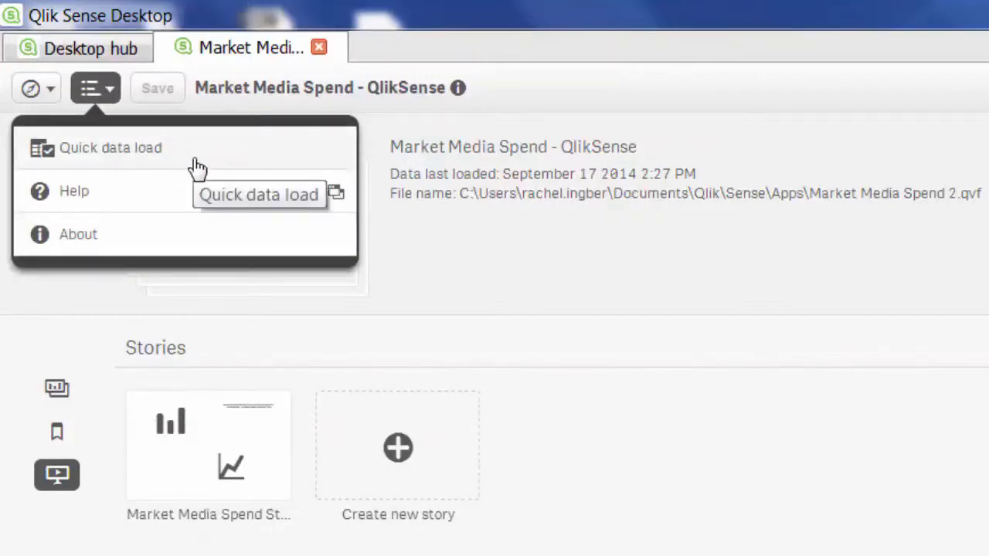
left_click(32, 92)
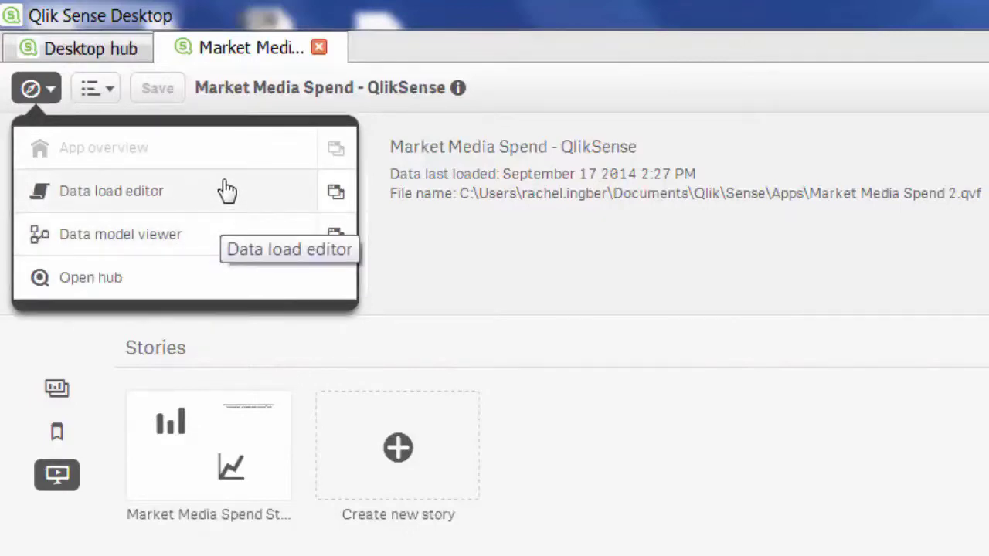
left_click(81, 411)
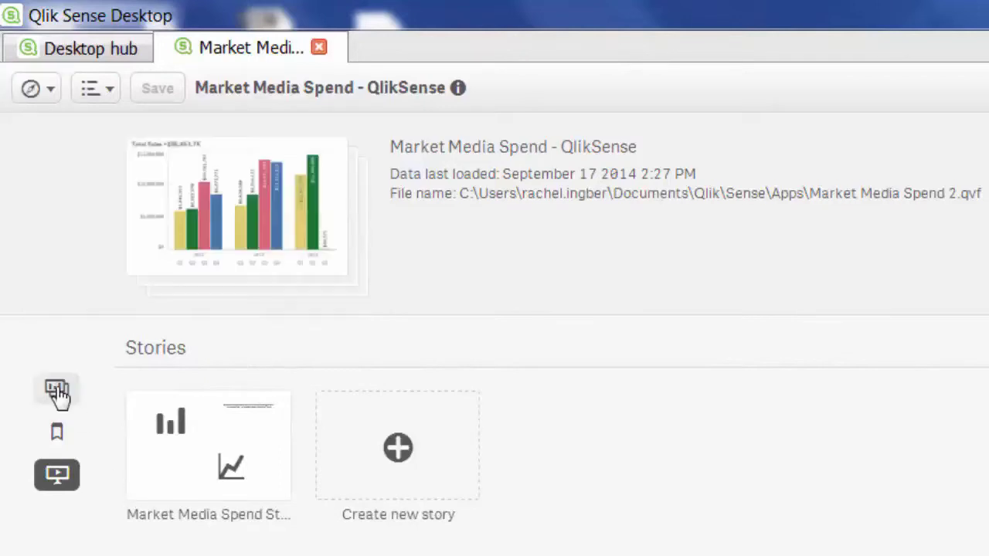
left_click(58, 391)
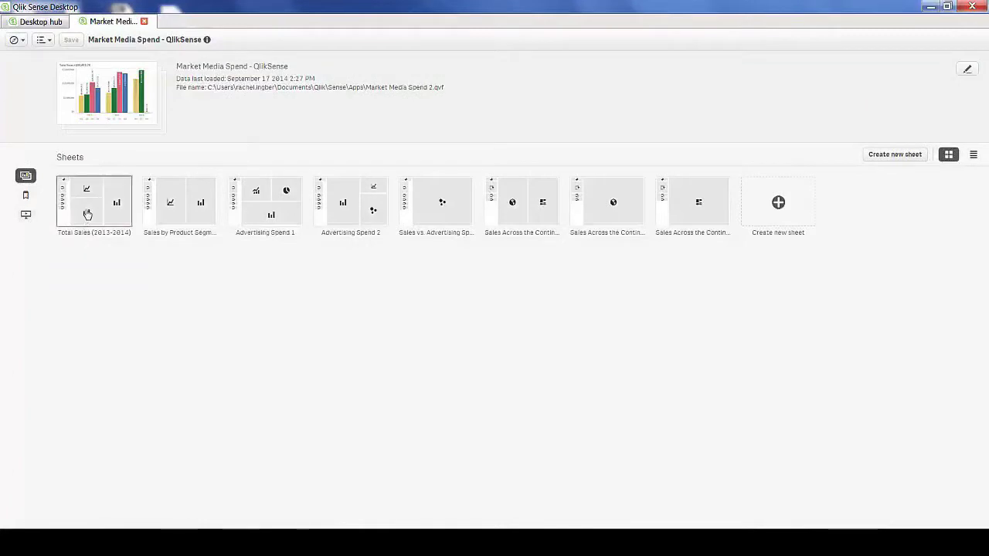
On the Total Sales (2013-2014) sheet, select Soda Co and page forward to Advertising Spend 2.
left_click(82, 228)
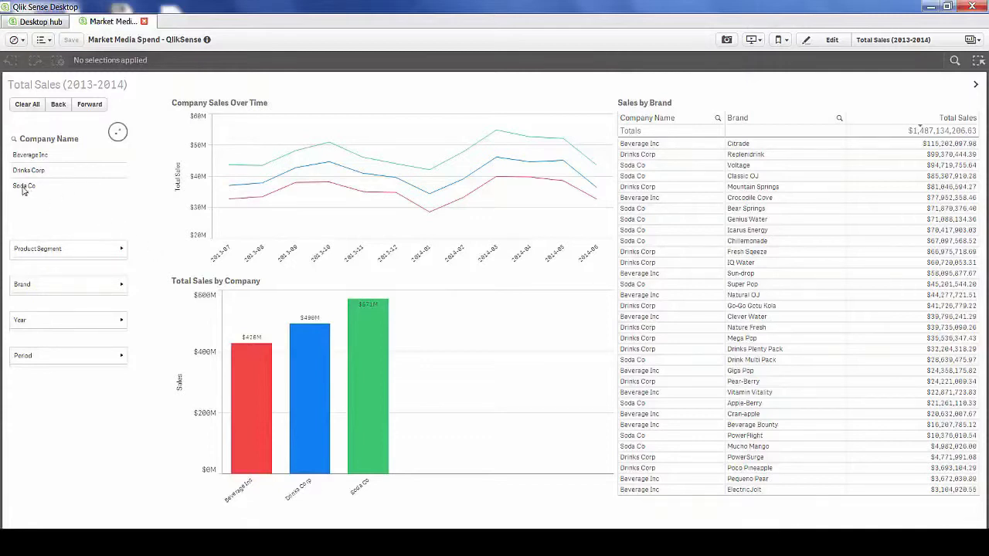
mouse_move(24, 186)
left_click(23, 189)
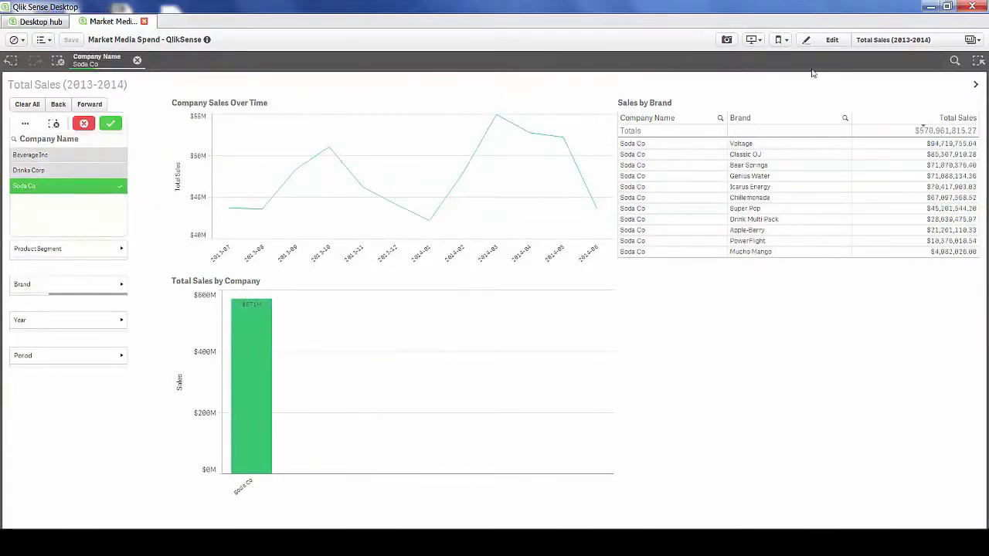
left_click(973, 85)
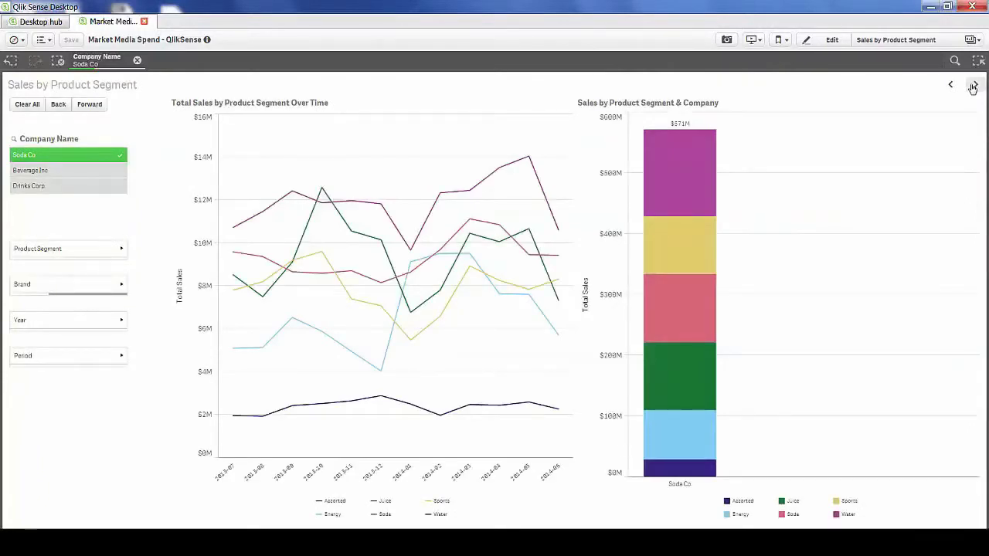
left_click(973, 85)
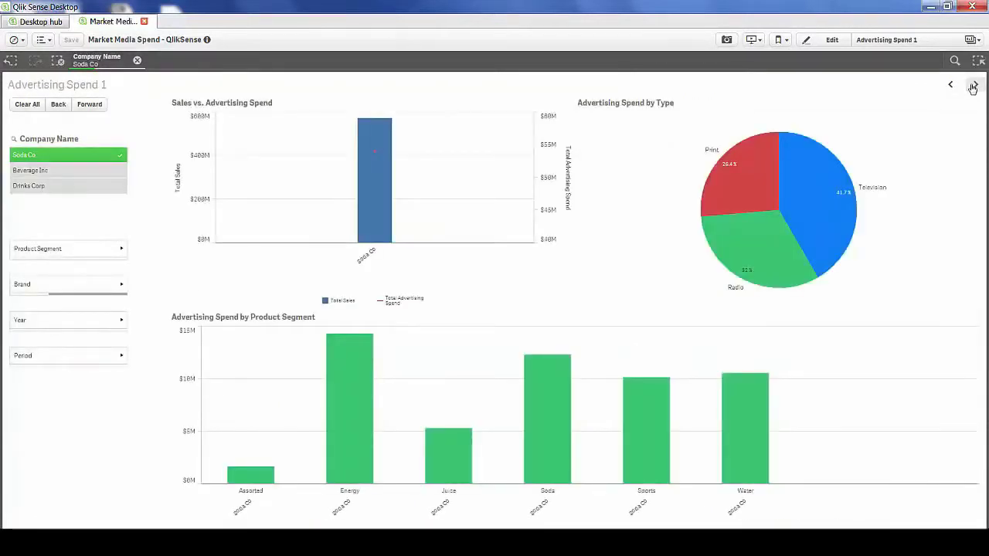
left_click(973, 86)
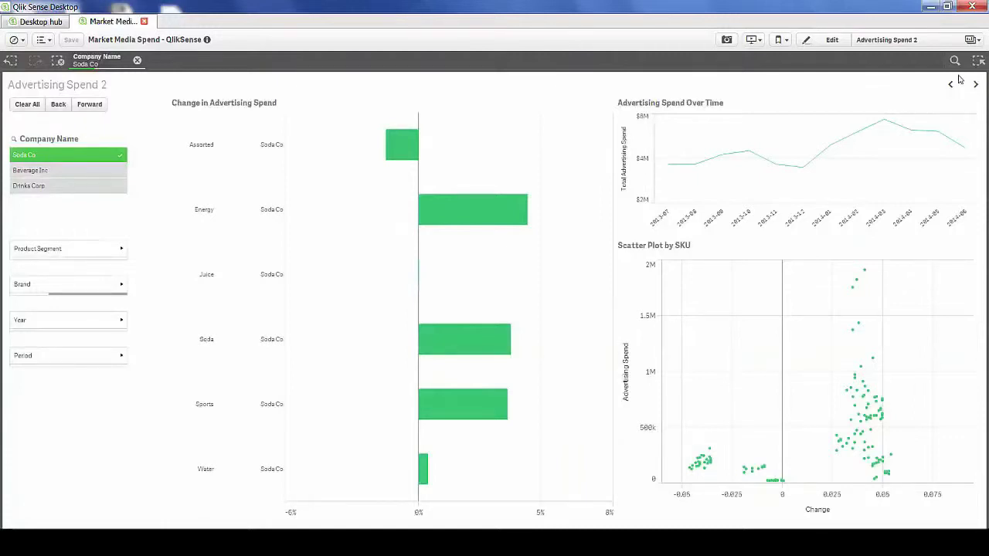
Search the app for 'apple' and filter to the Apple-Berry and Cran-apple brands.
left_click(954, 61)
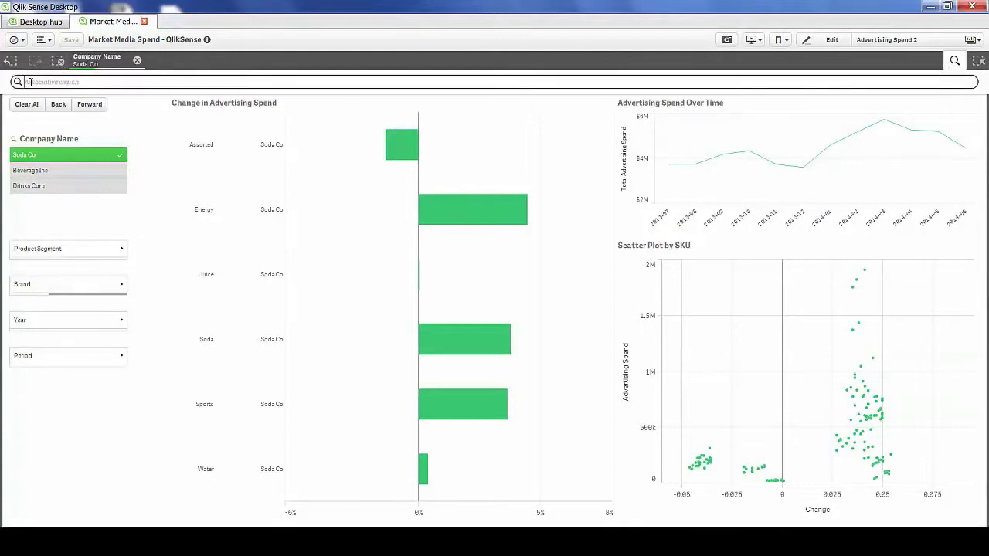
type("apple")
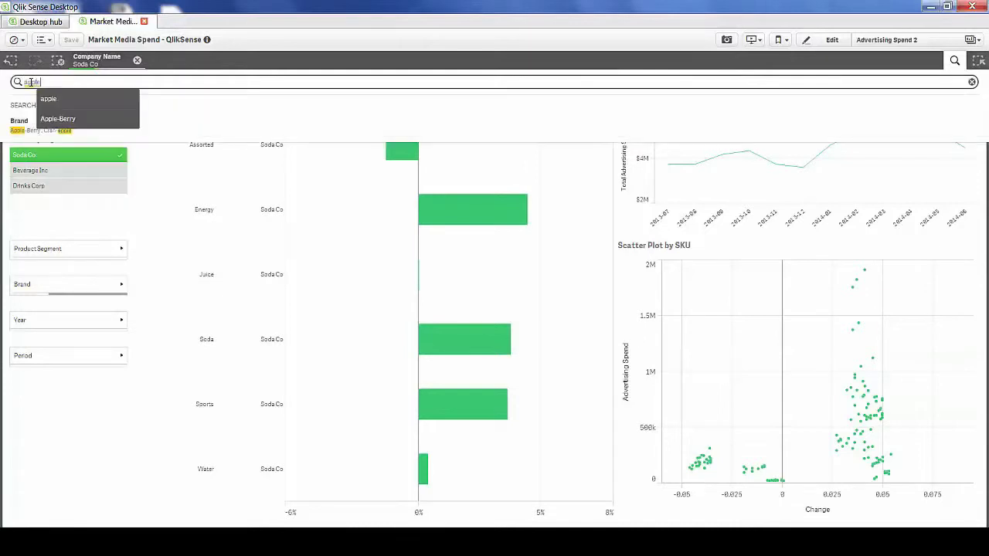
left_click(16, 131)
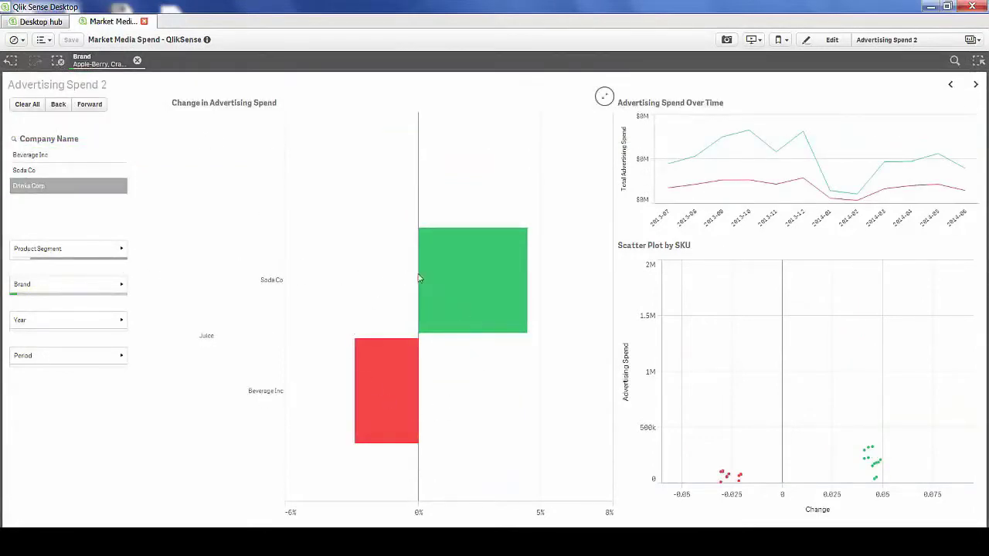
left_click(24, 285)
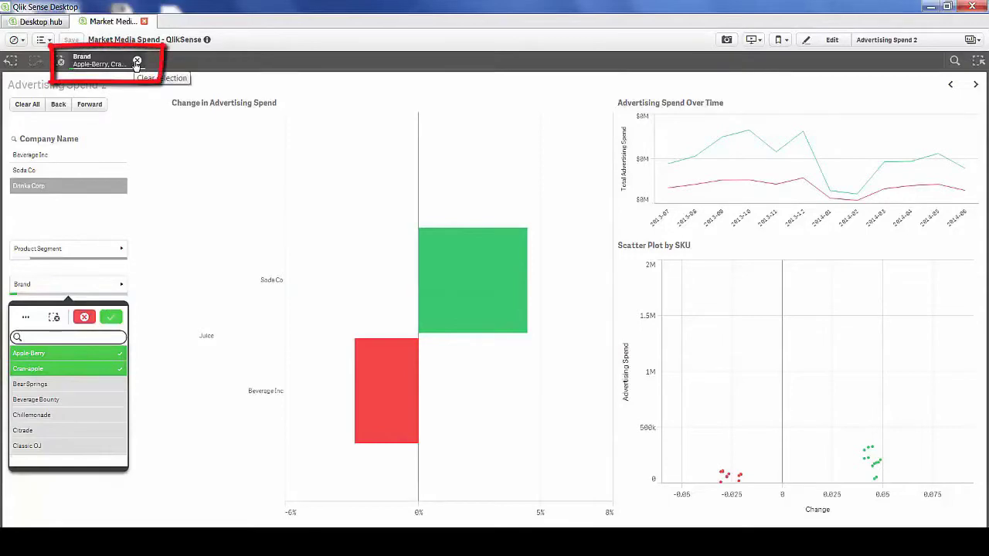
Remove the Brand filter, step back, and clear all selections.
left_click(137, 61)
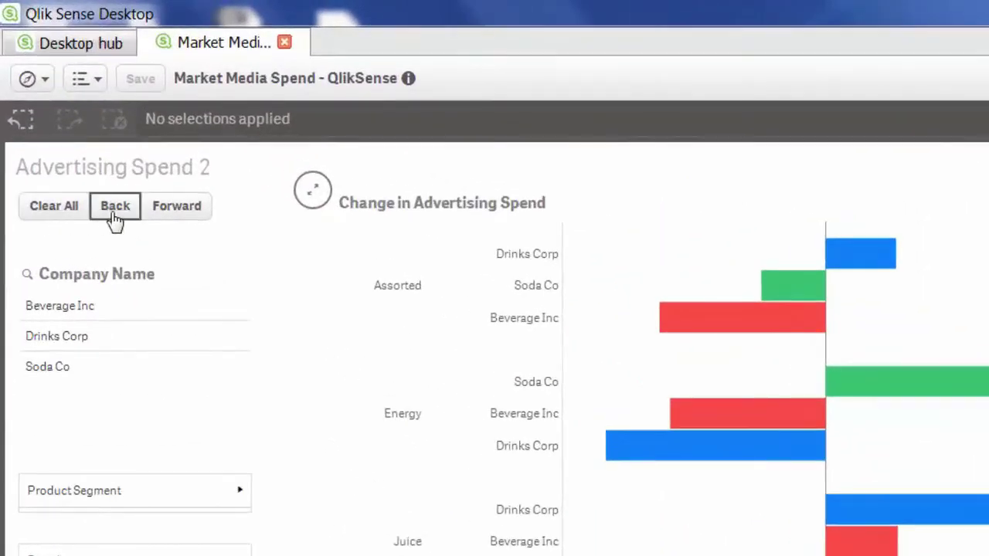
left_click(113, 218)
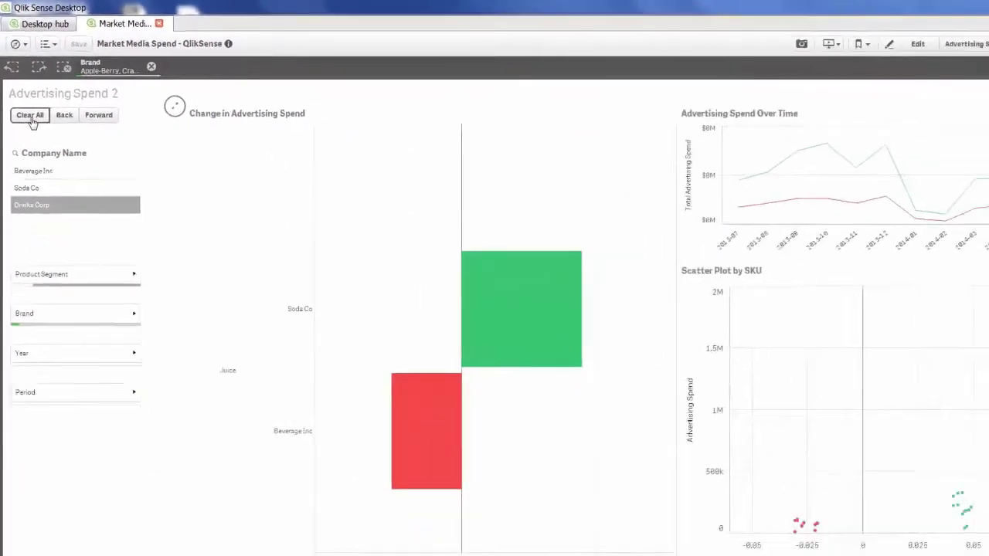
left_click(28, 107)
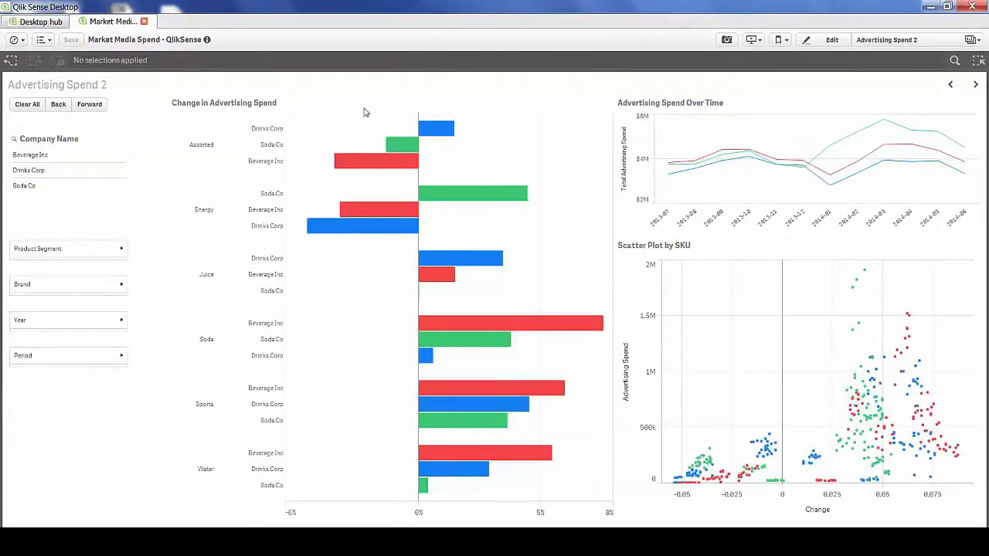
Edit the sheet and show the Advertising Spend Over Time chart's colour and legend settings.
left_click(825, 40)
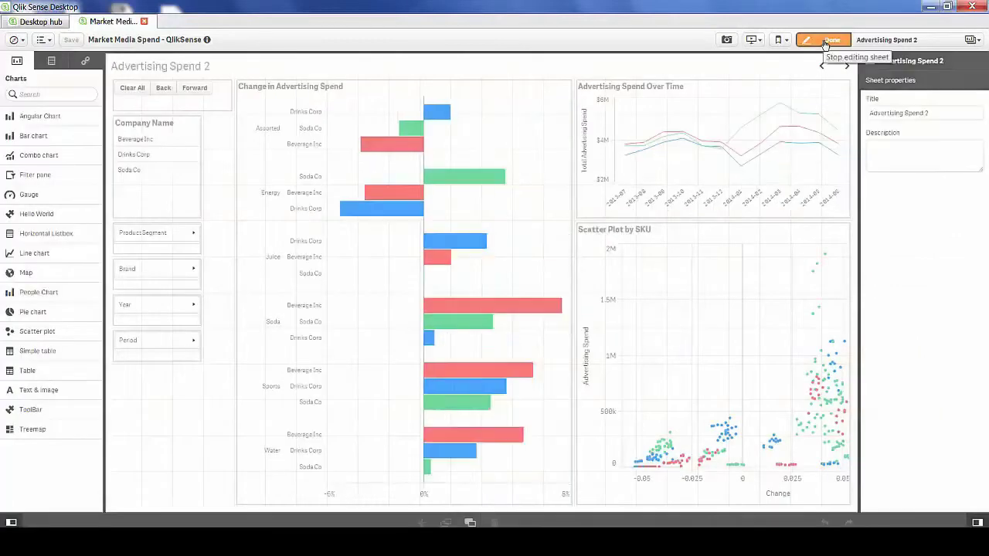
left_click(514, 123)
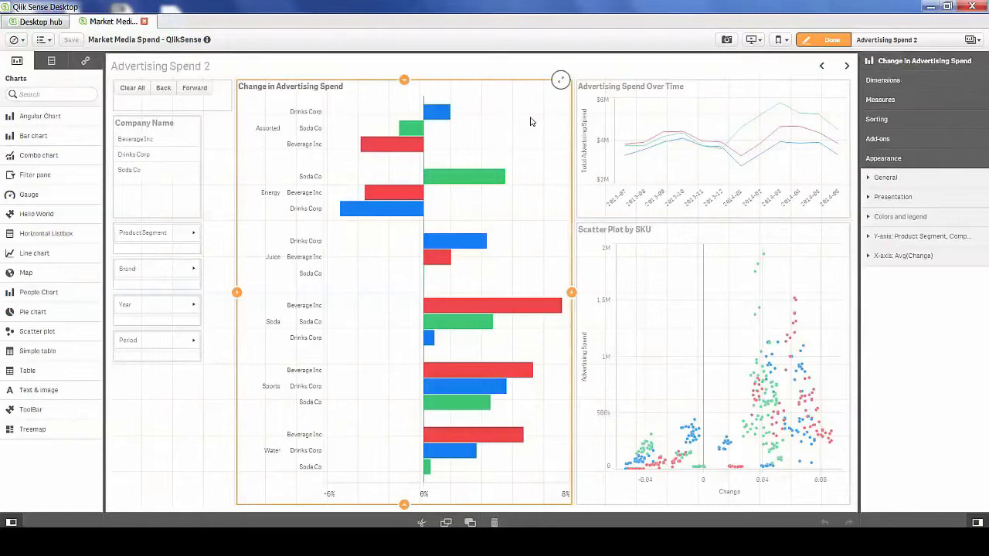
left_click(645, 116)
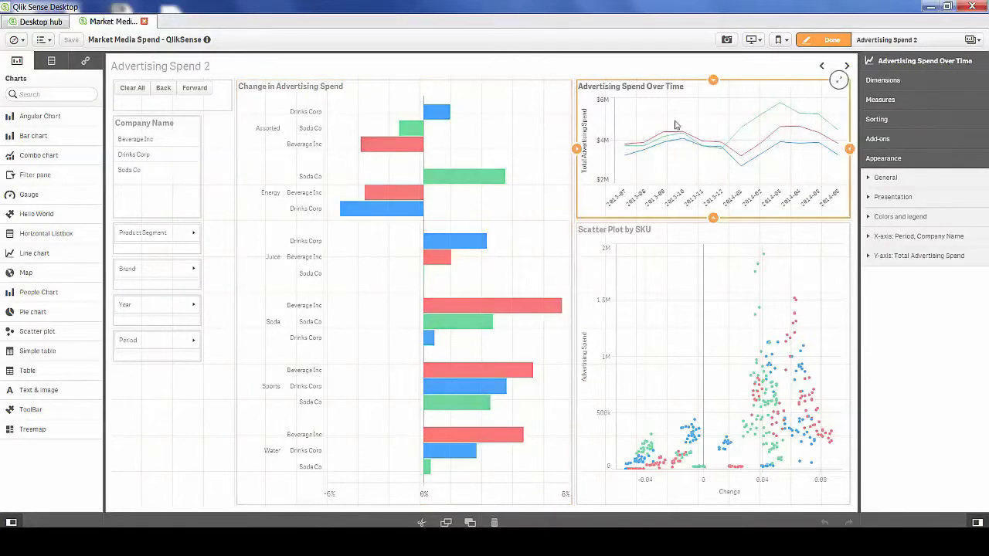
left_click(893, 198)
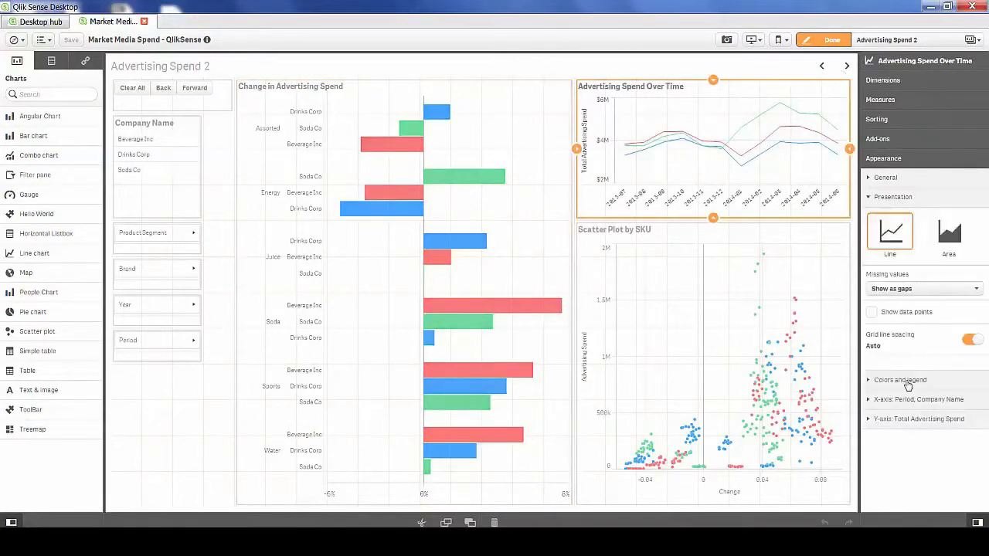
left_click(908, 381)
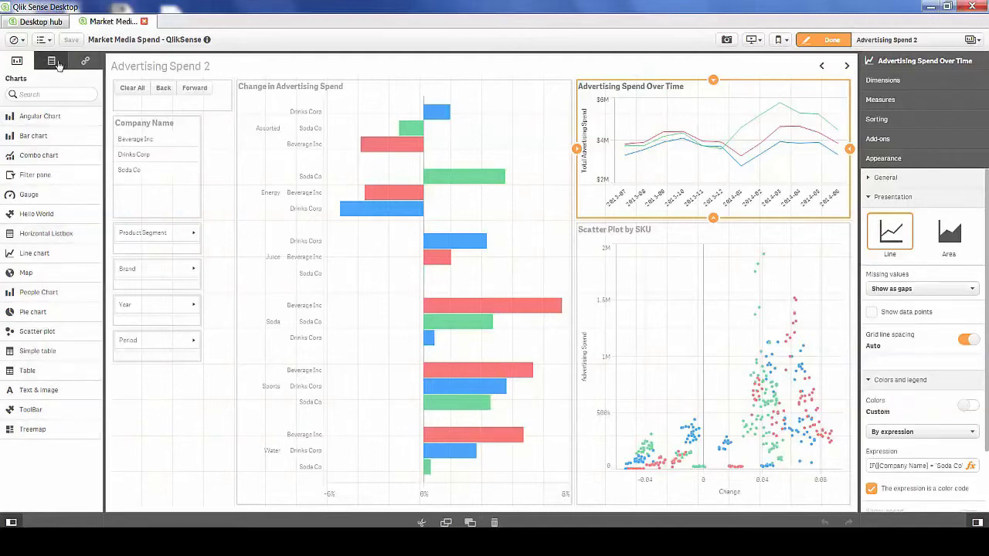
Browse the data fields and the master dimensions, measures and visualizations.
left_click(59, 65)
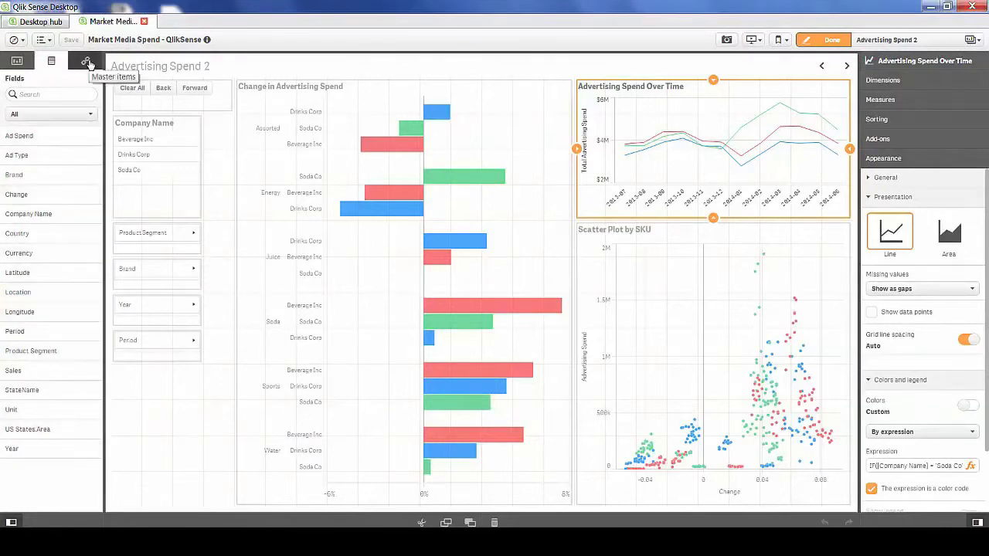
left_click(86, 63)
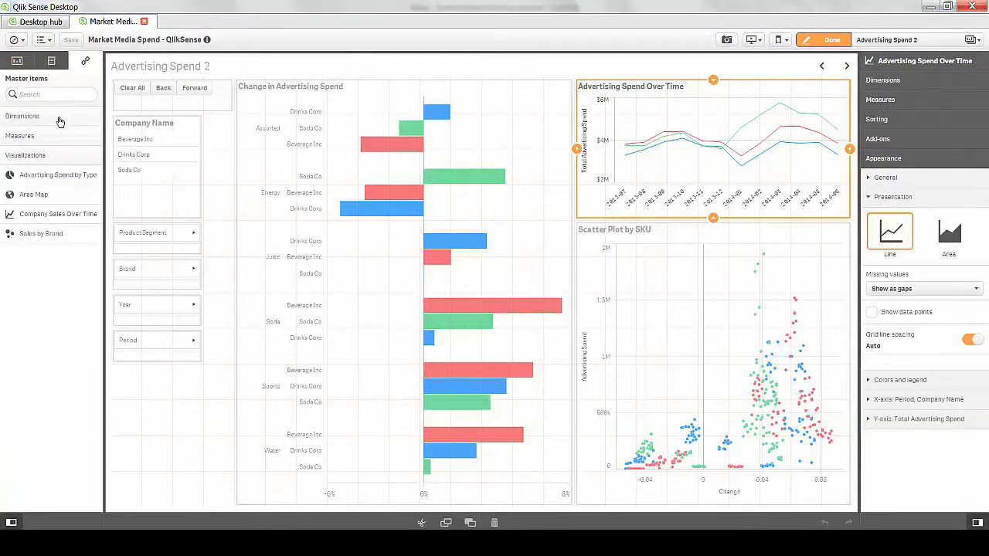
left_click(59, 120)
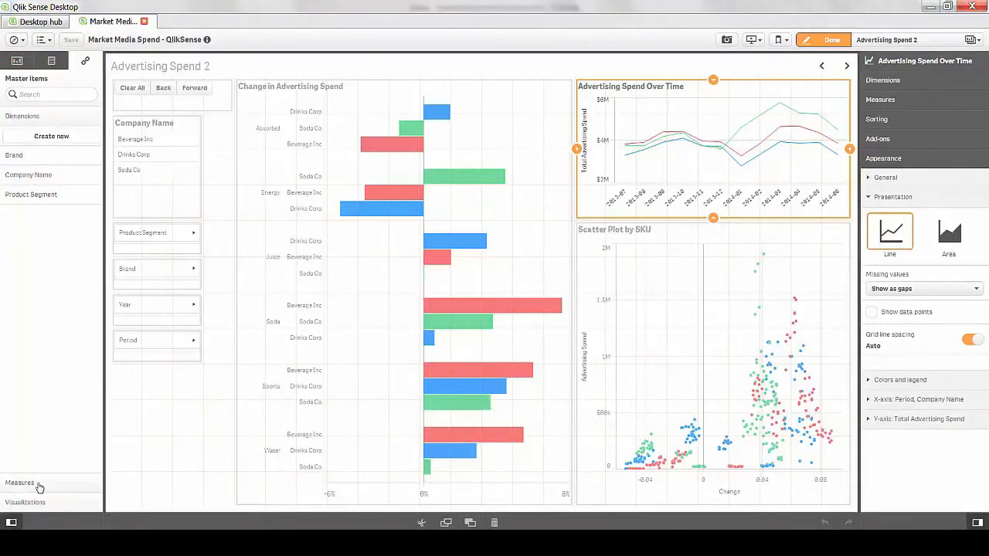
left_click(39, 485)
left_click(38, 502)
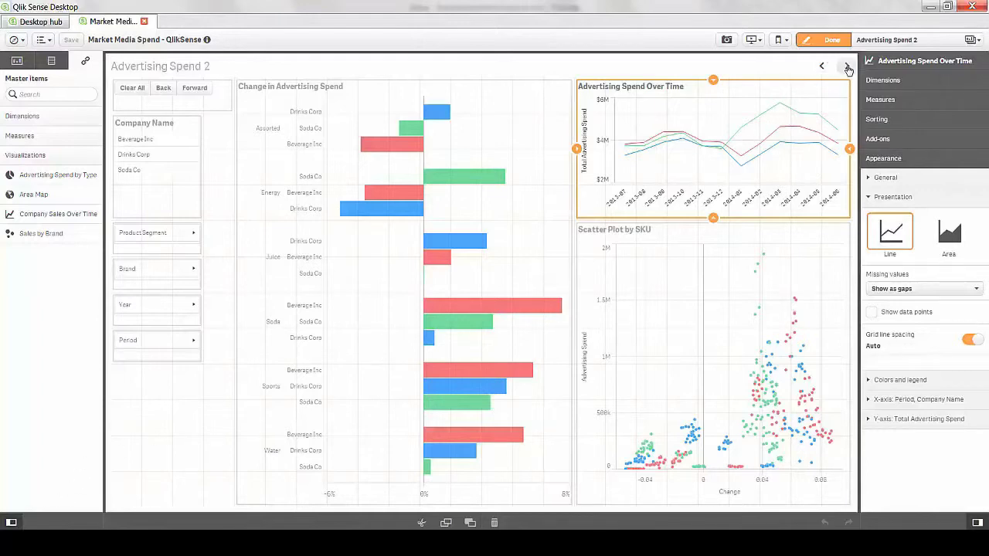
Advance past Sales vs. Advertising Spend to the continental US area map and select it.
left_click(847, 67)
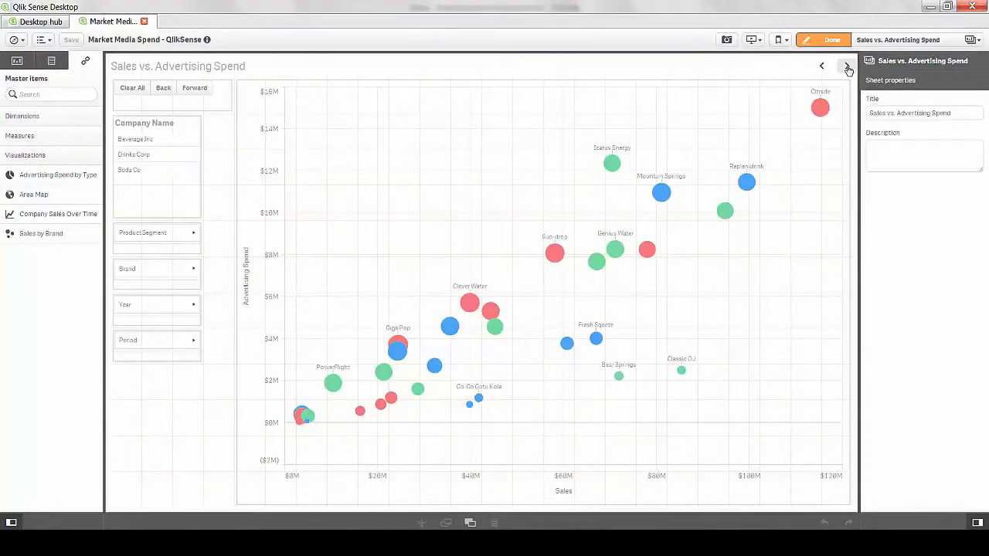
left_click(848, 67)
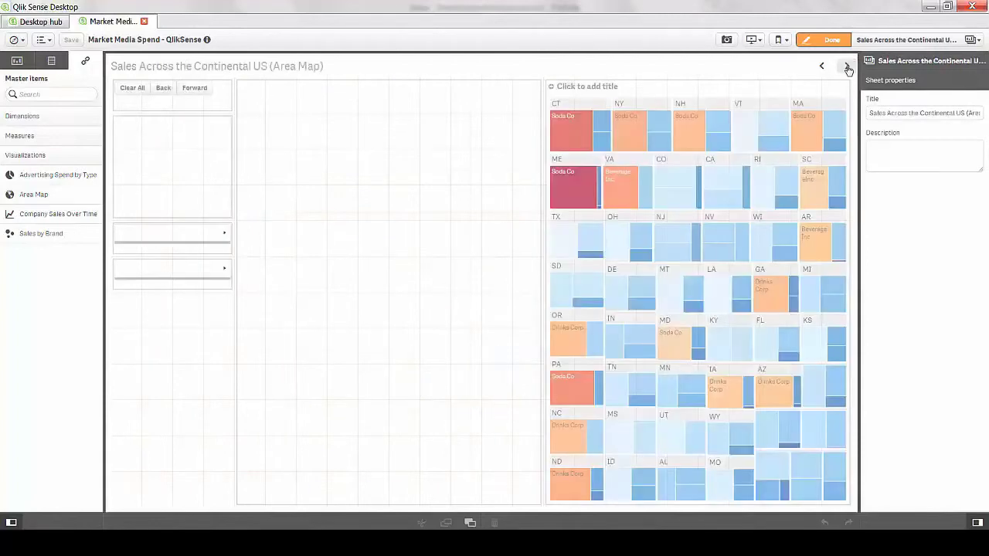
left_click(430, 221)
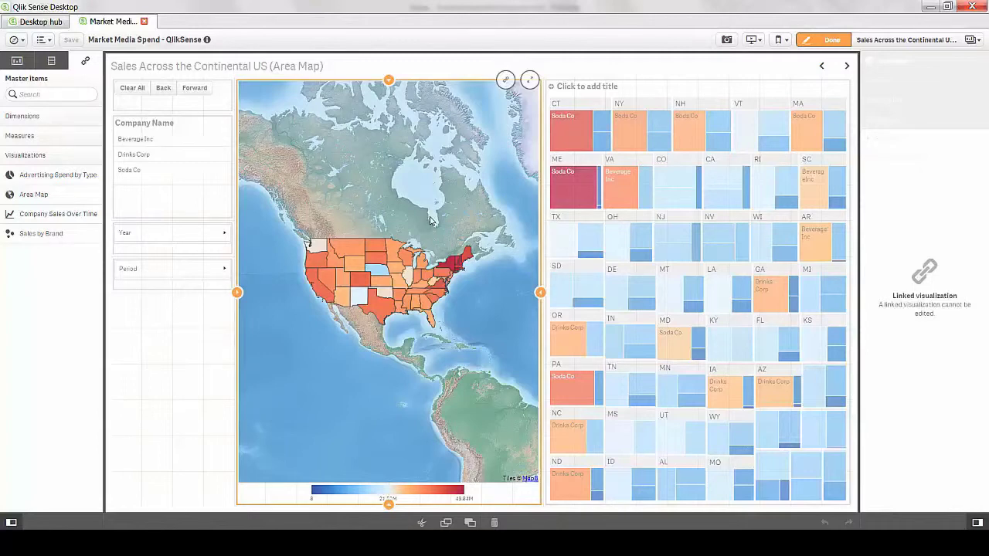
Colour the point map's bubbles with the orange sequential classes scheme.
left_click(847, 67)
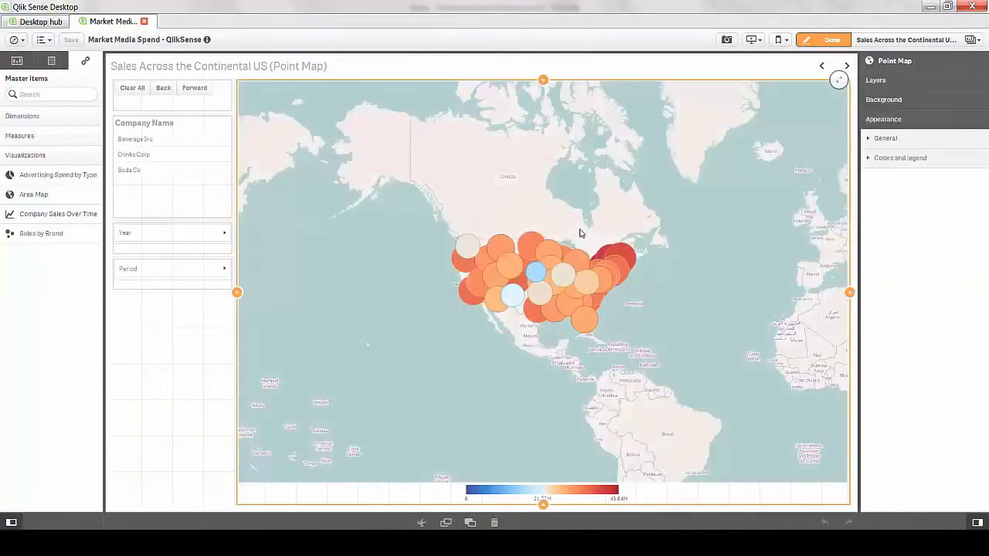
left_click(888, 159)
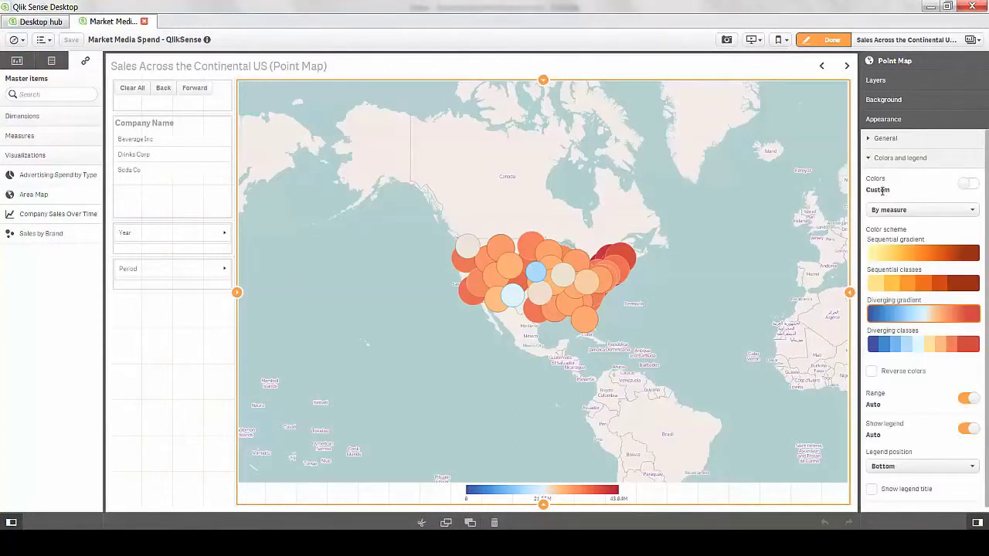
left_click(894, 285)
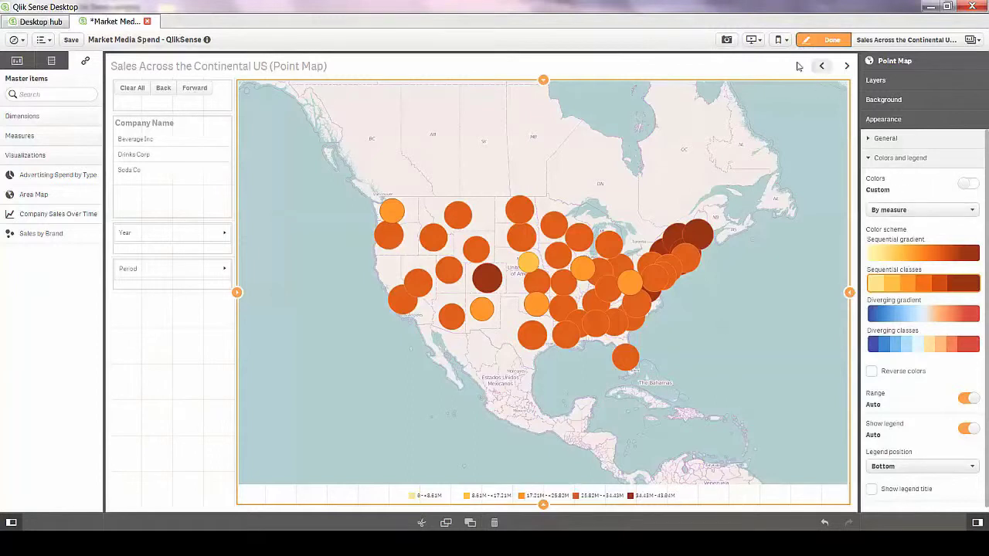
Play the Market Media Spend Story full screen from the stories list.
left_click(753, 40)
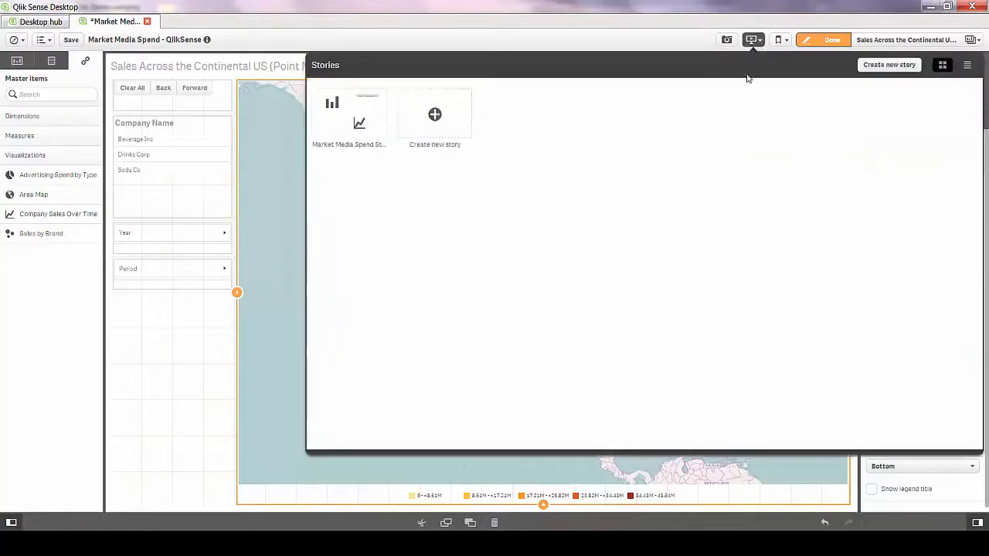
left_click(348, 116)
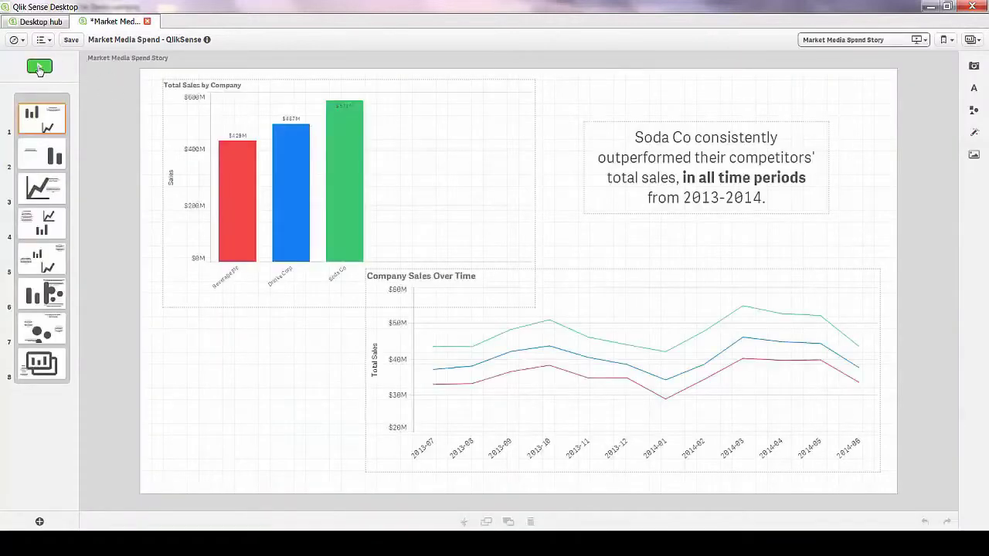
left_click(40, 67)
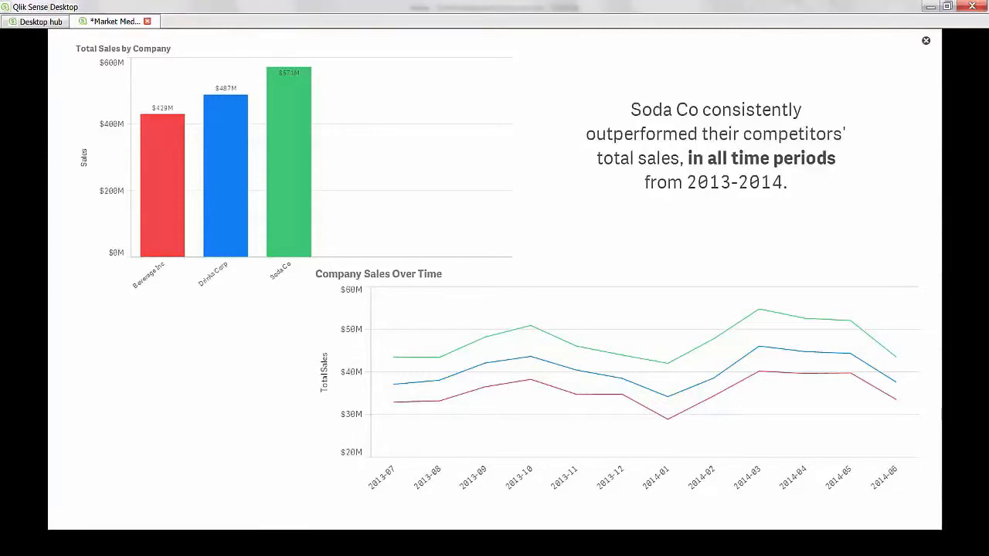
Advance seven slides, from the Water segment slide through to the US sales area map.
key("Right")
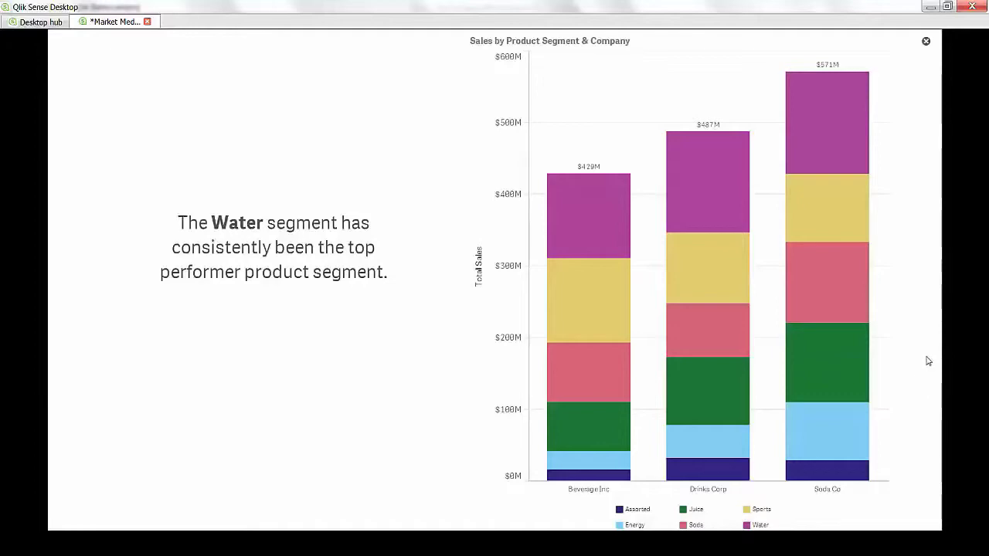
key("Right")
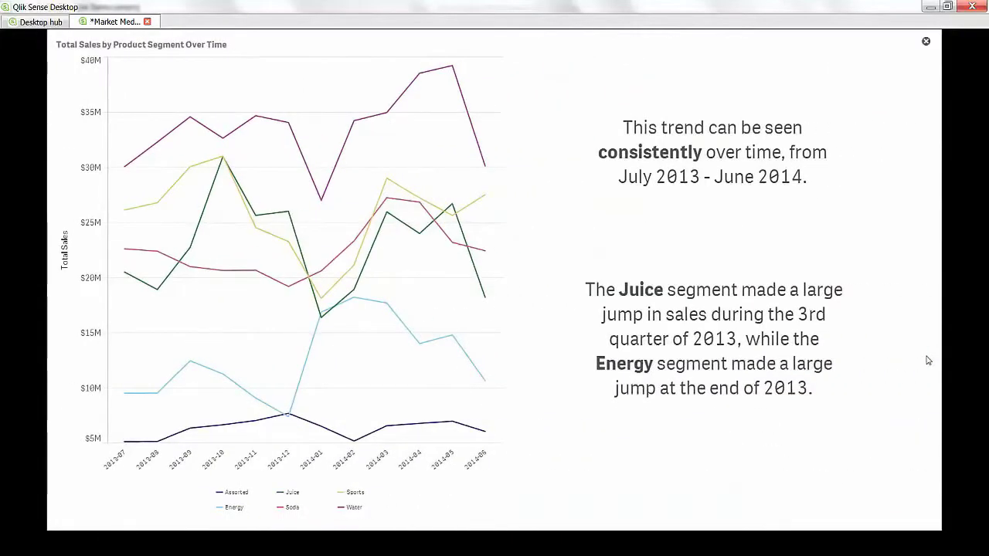
key("Right")
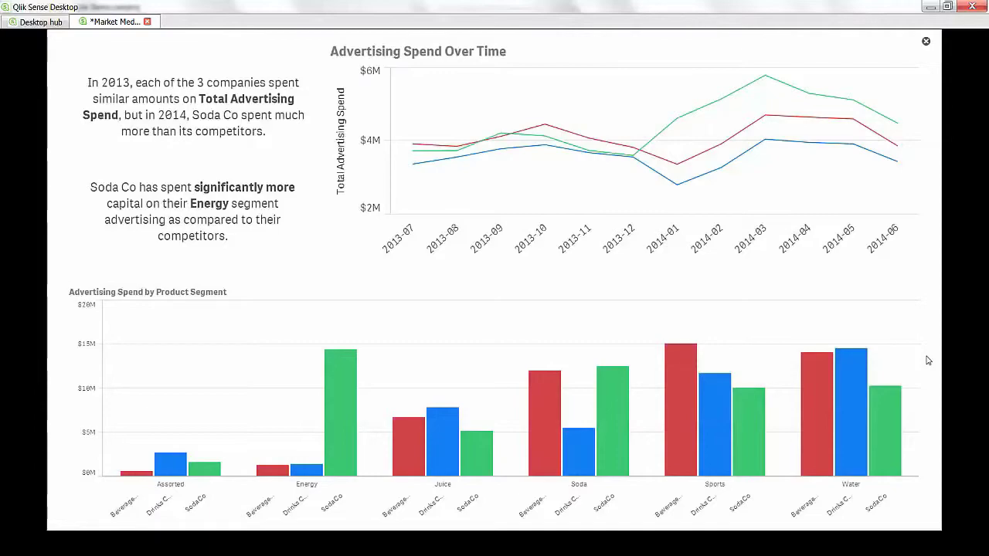
key("Right")
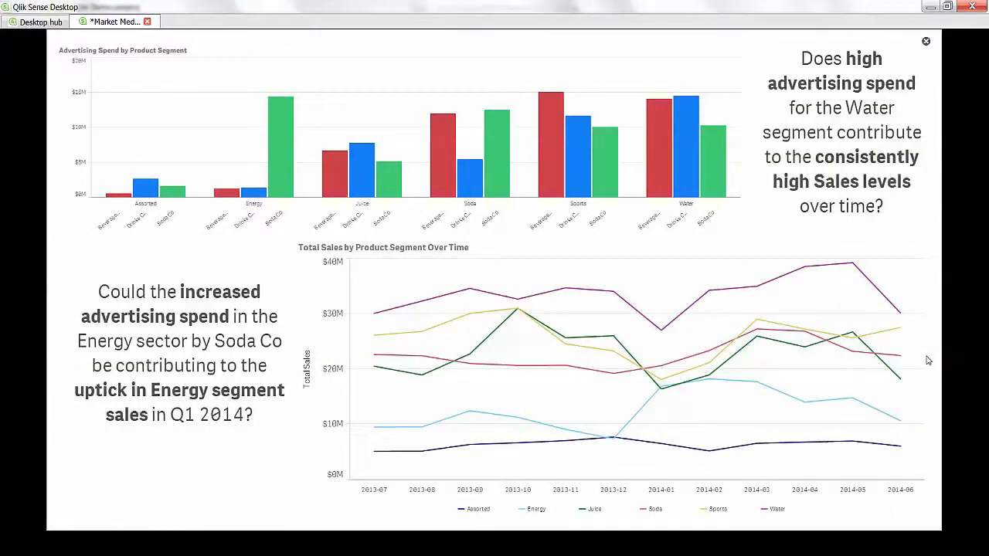
key("Right")
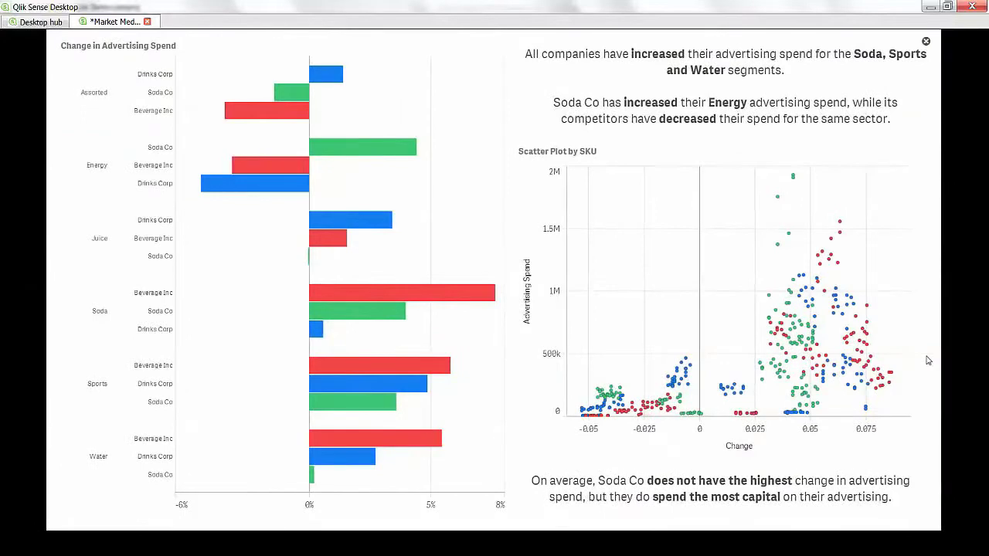
key("Right")
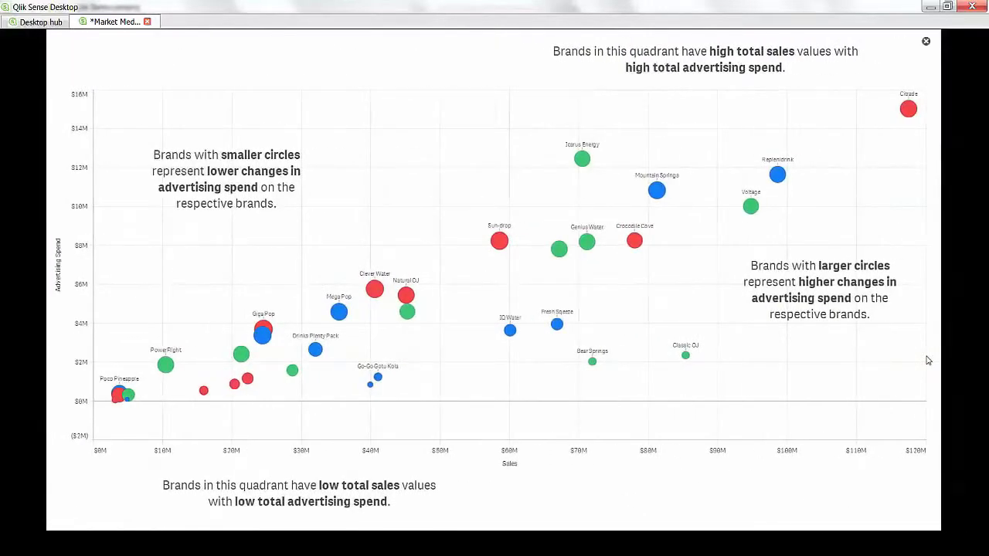
key("Right")
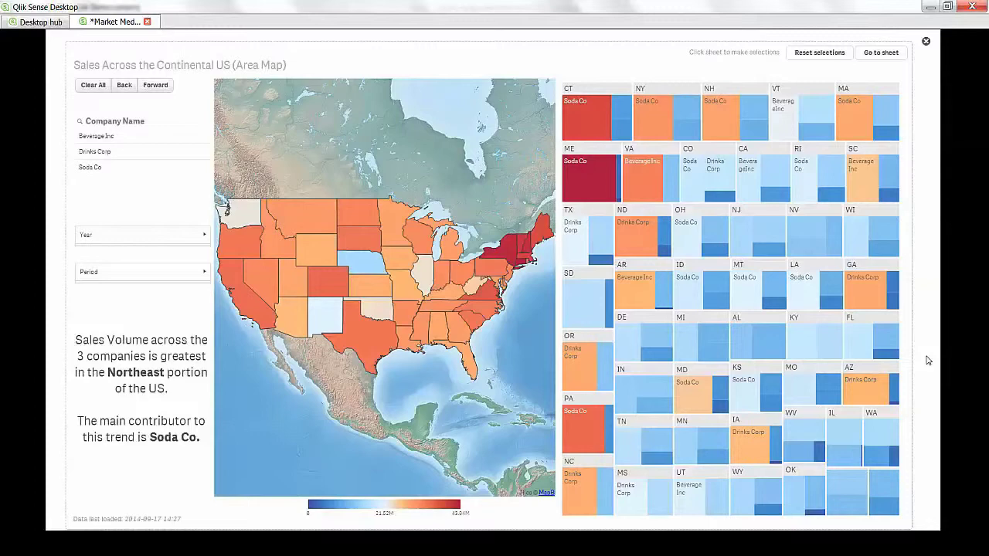
Select Soda Co in Company Name so the area map and treemap show only it.
left_click(91, 170)
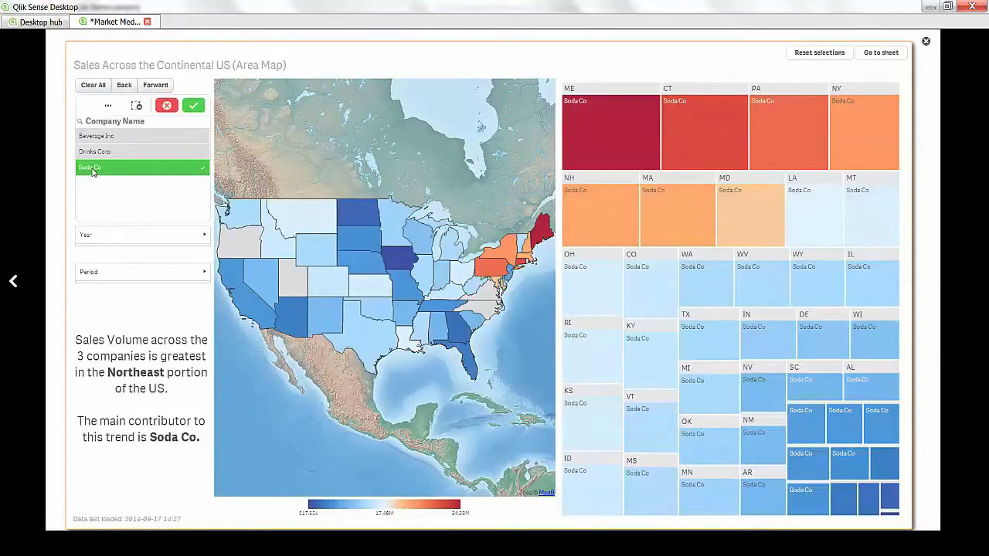